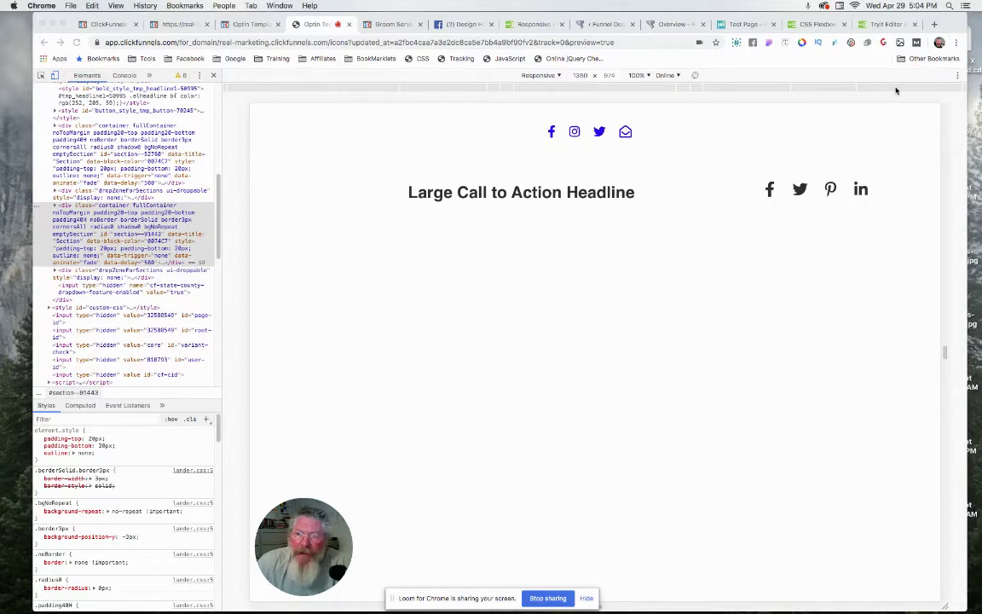
Preview the page's responsive layout at widths of 1024, 768, 320 and 425 px
left_click(835, 94)
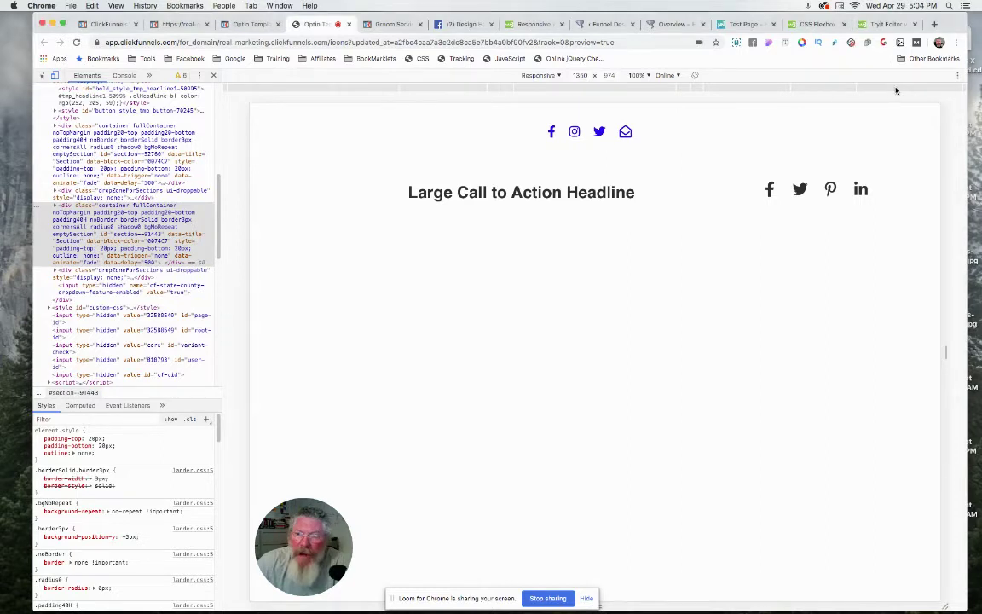
left_click(842, 91)
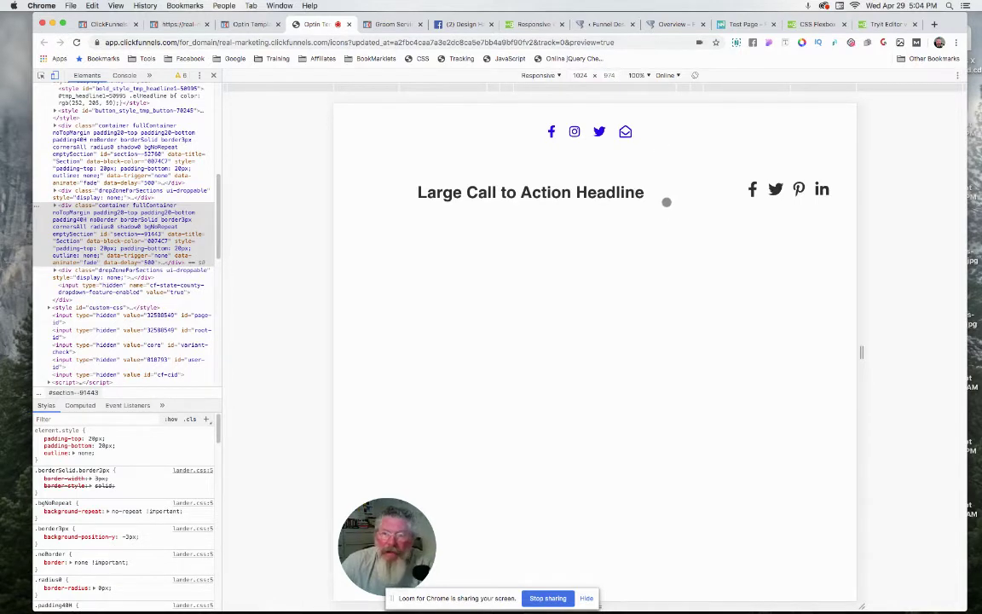
left_click(752, 91)
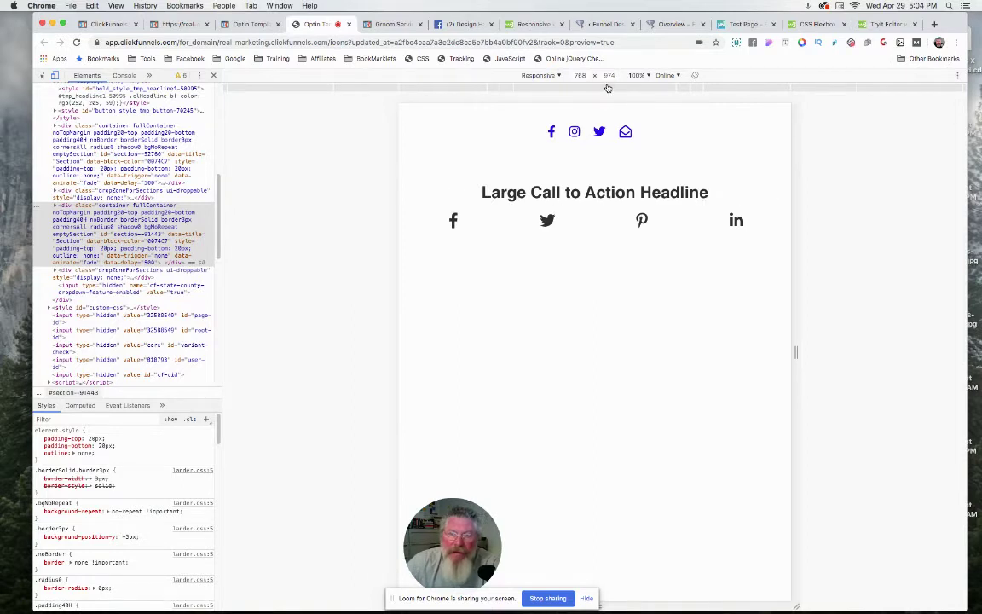
left_click(608, 88)
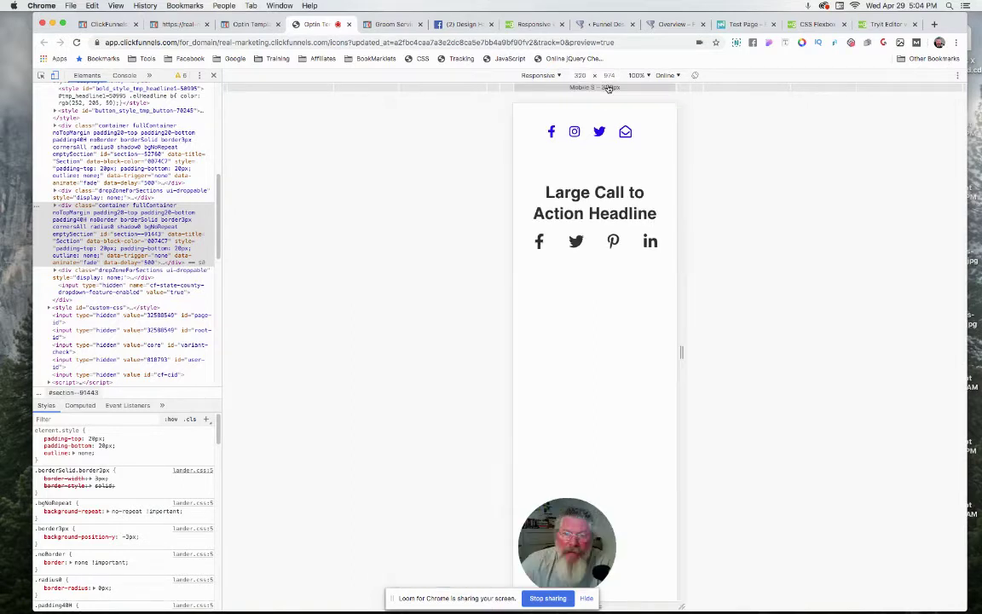
left_click(684, 89)
left_click(698, 90)
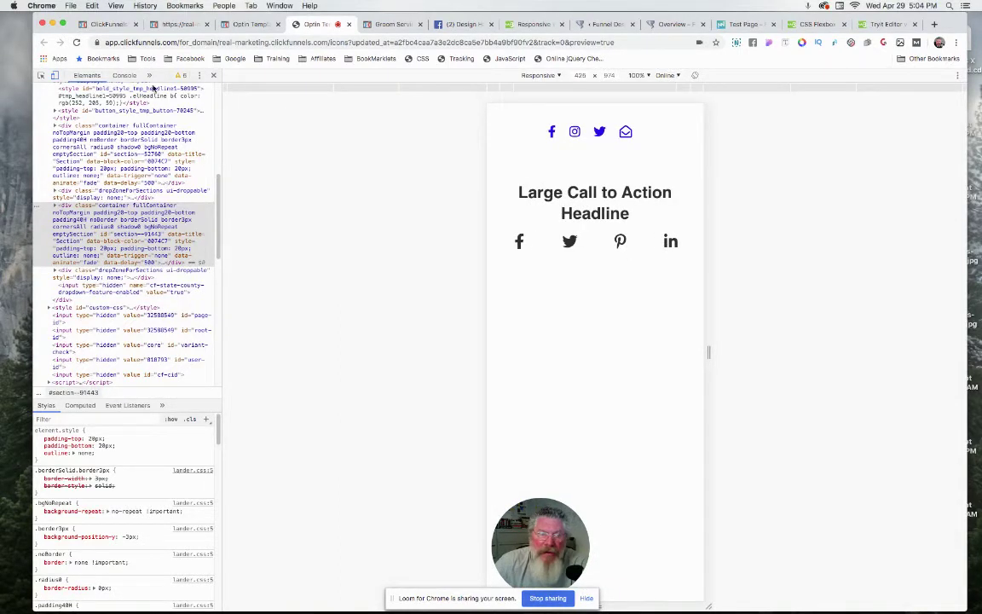
Turn off device emulation and close the developer tools, widening the browser window slightly
left_click(55, 75)
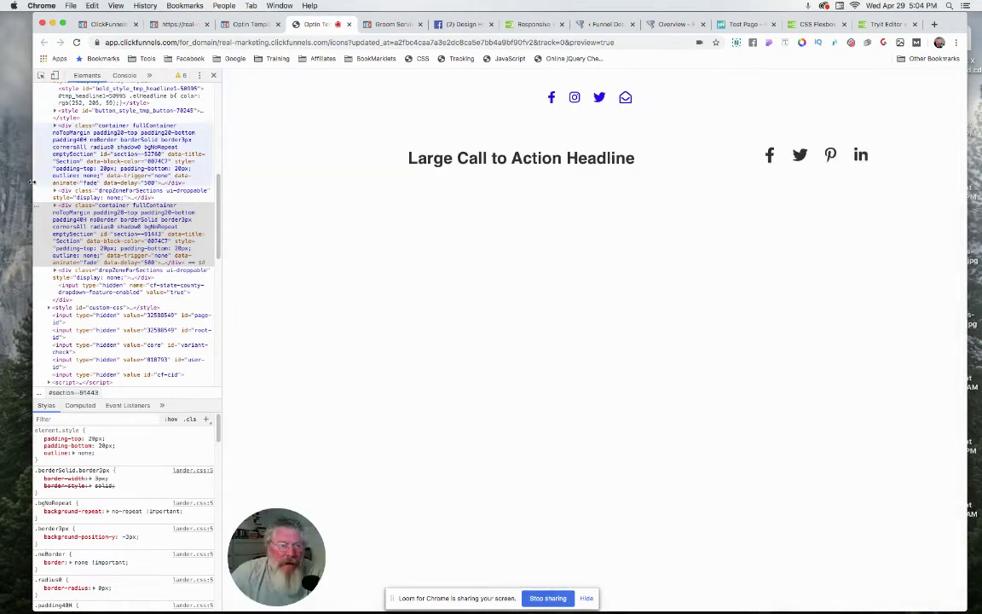
left_click_drag(87, 178, 25, 181)
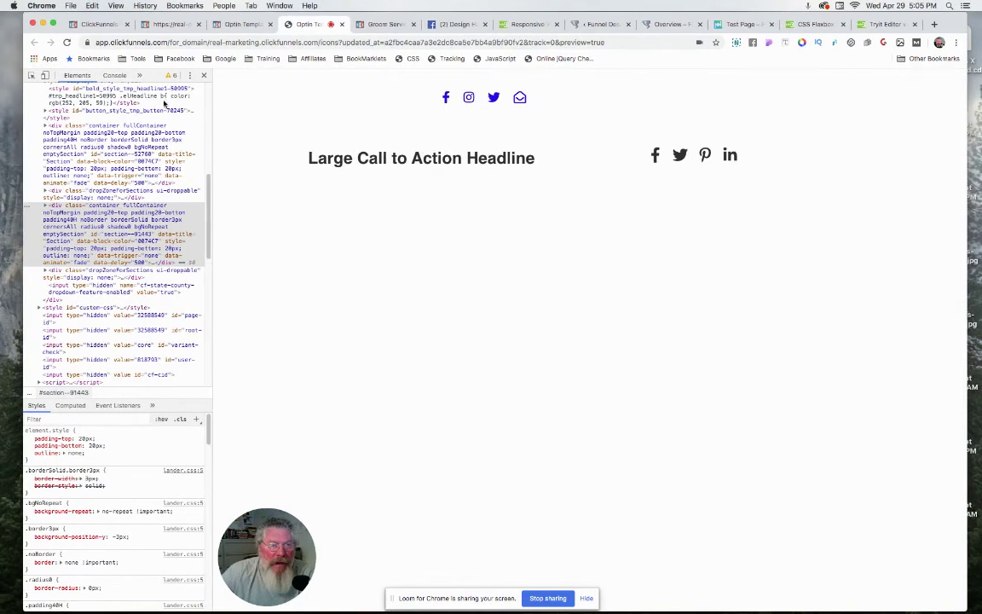
left_click(205, 77)
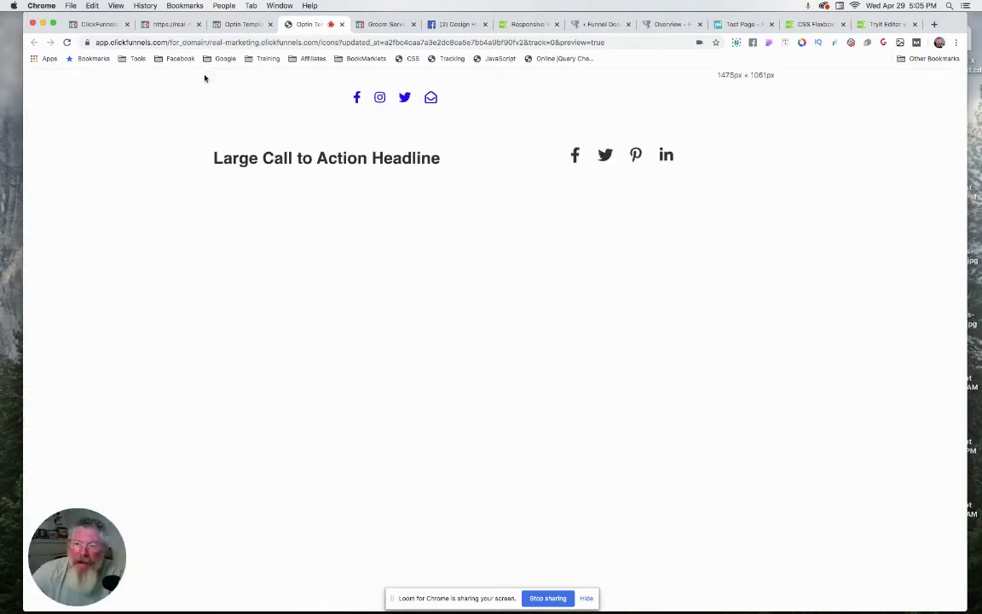
Switch to the page editor and review the page's custom CSS, closing it when done
left_click(247, 25)
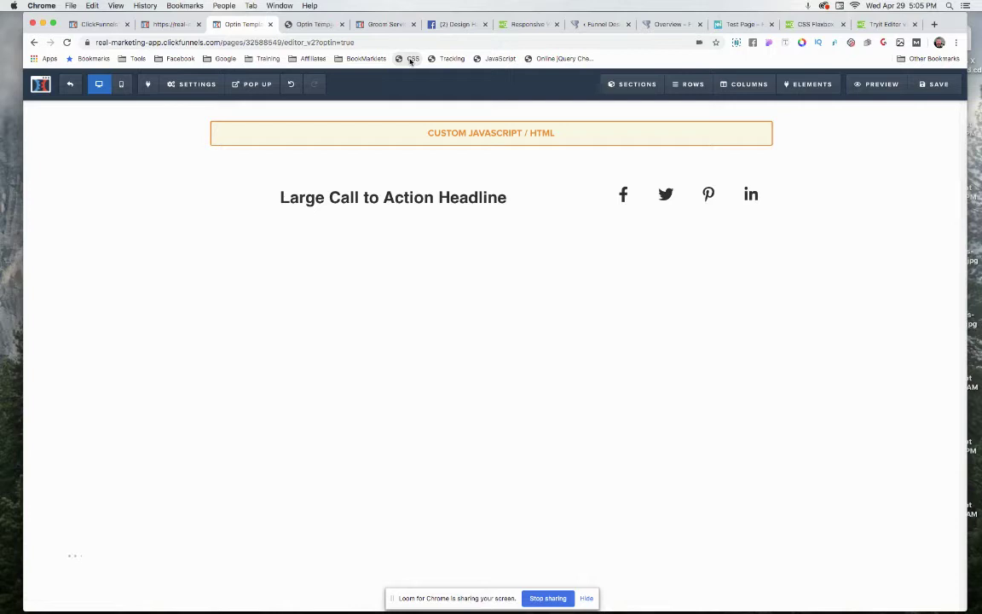
left_click(410, 59)
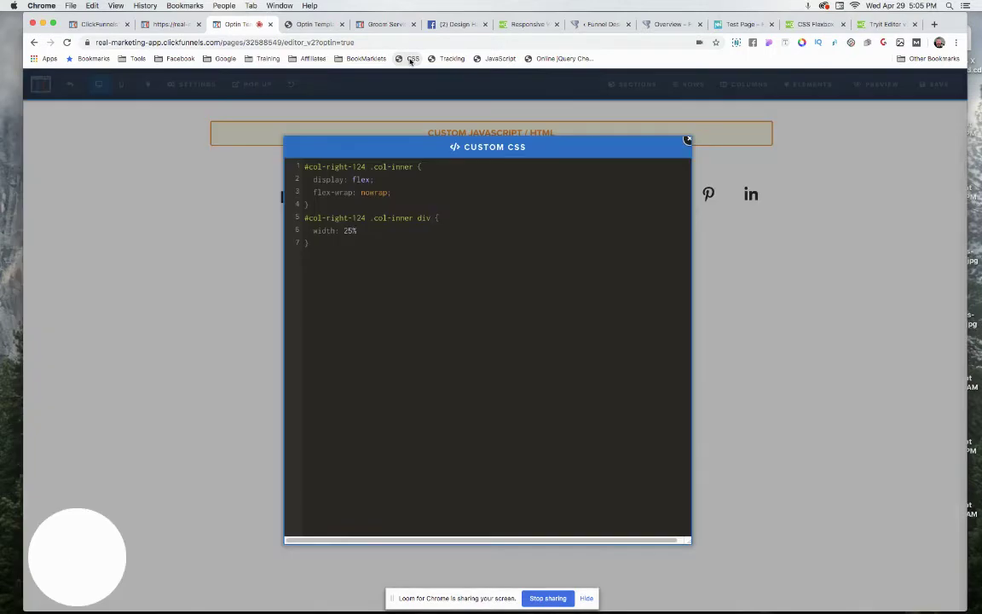
left_click(791, 309)
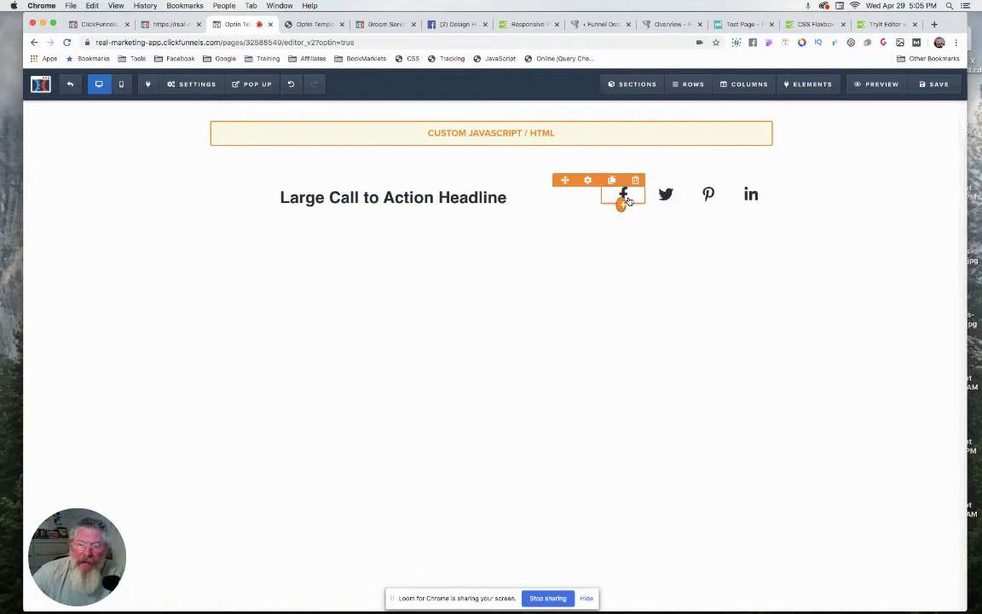
Examine the Facebook icon's alignment, URL target and font size options without changing them
left_click(628, 200)
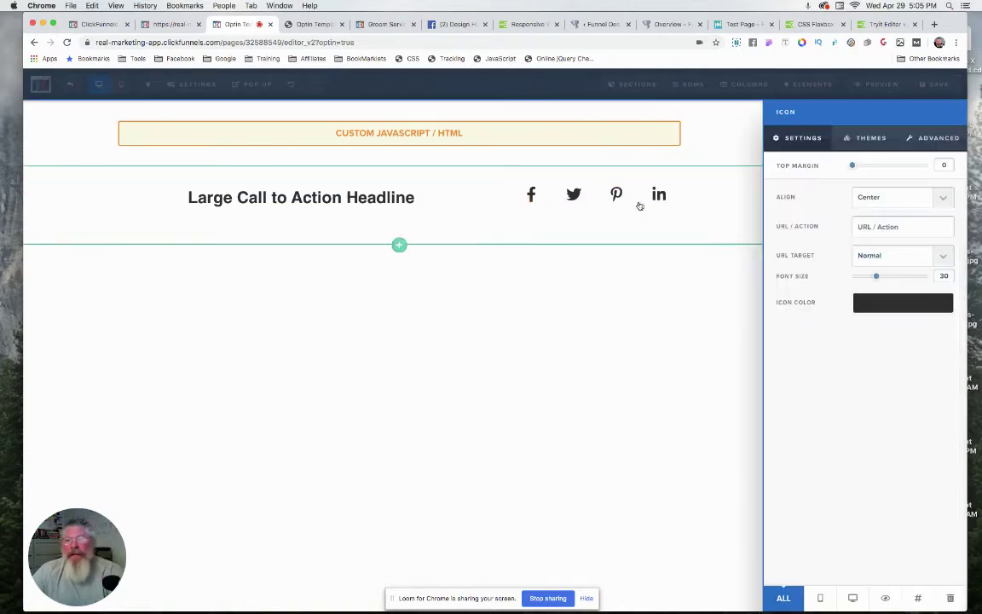
left_click(874, 198)
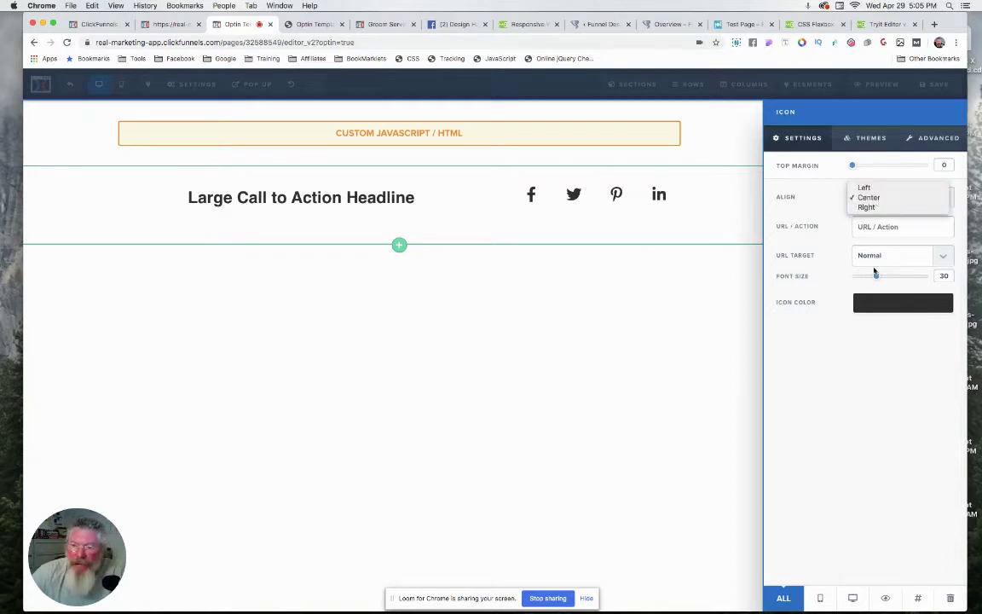
left_click(878, 221)
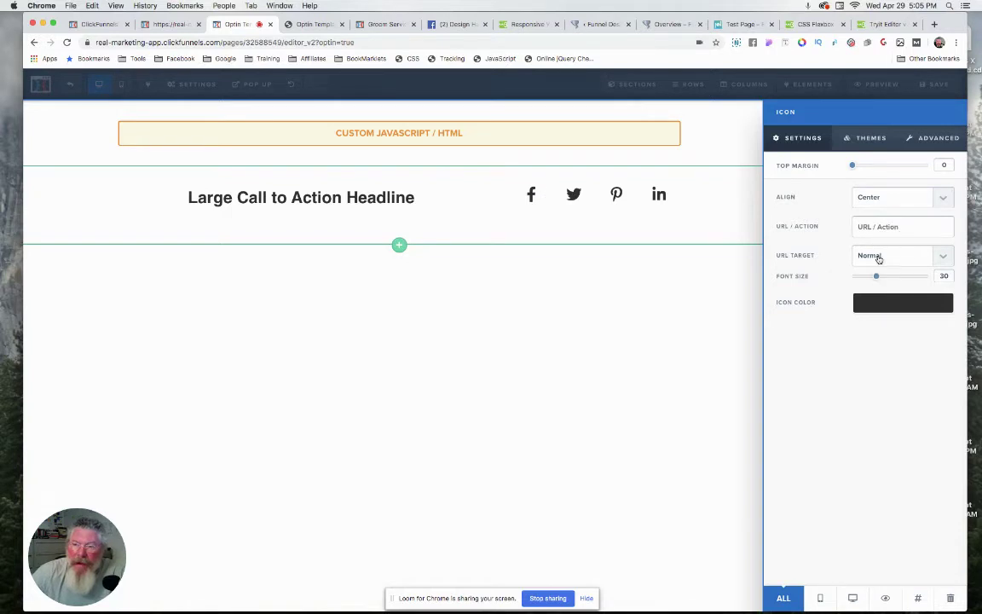
left_click(878, 256)
left_click(869, 256)
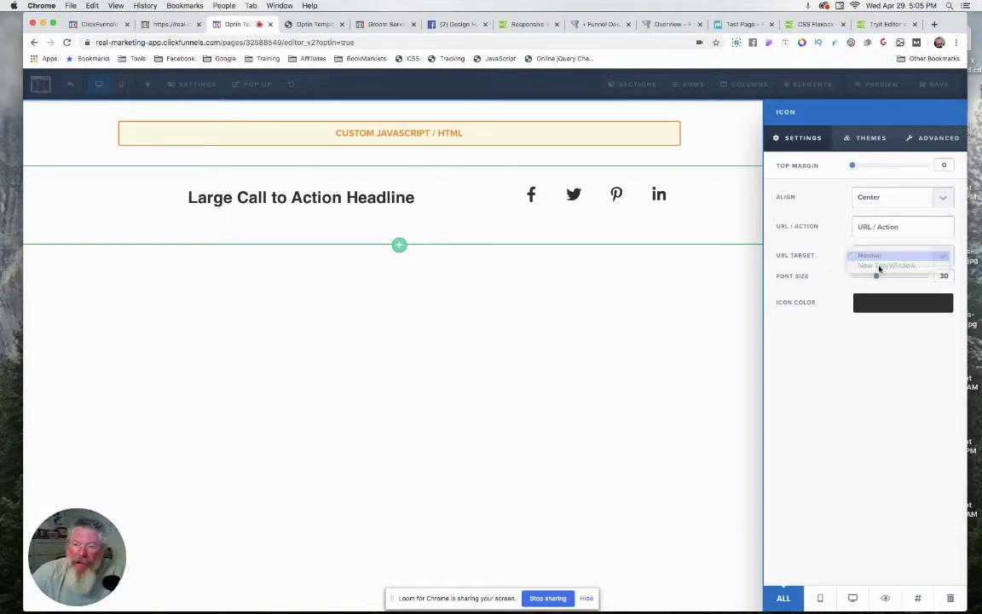
mouse_move(878, 279)
left_mouse_down()
mouse_move(903, 283)
mouse_move(864, 282)
mouse_move(878, 277)
left_mouse_up()
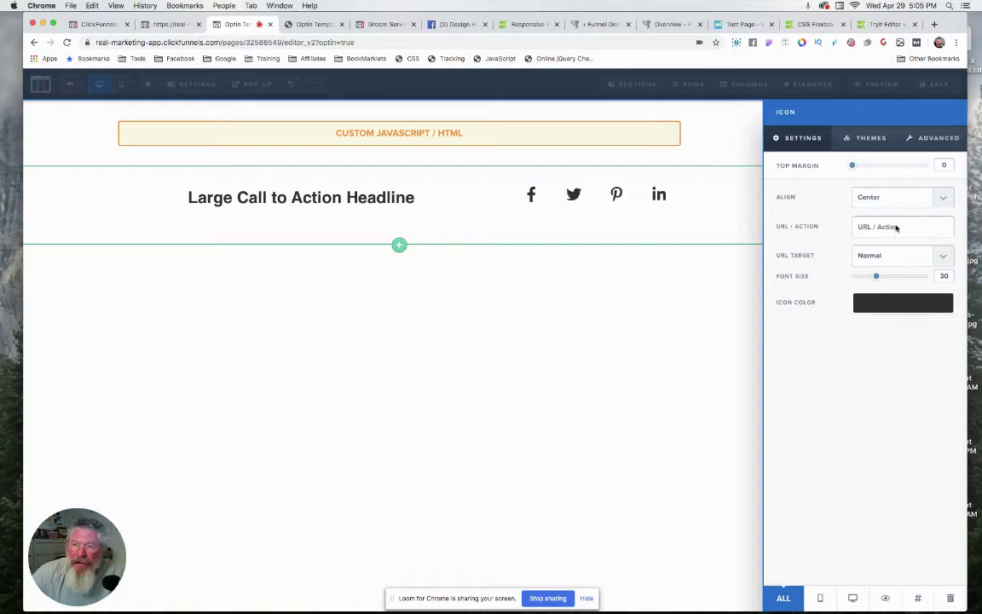
Search the Facebook icon's advanced icon picker for "faceboo" and close the settings without choosing an icon
left_click(935, 141)
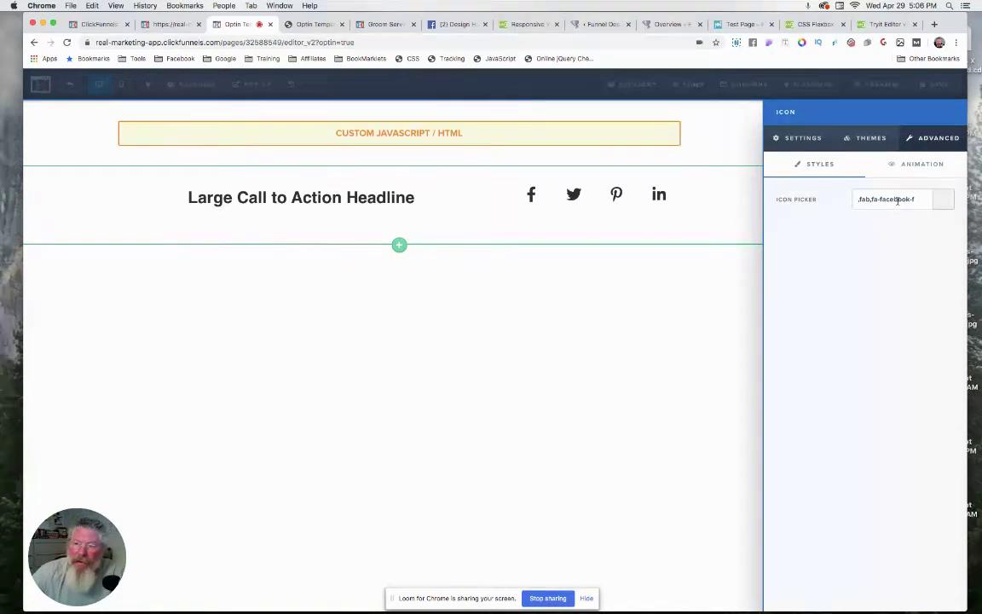
left_click(887, 198)
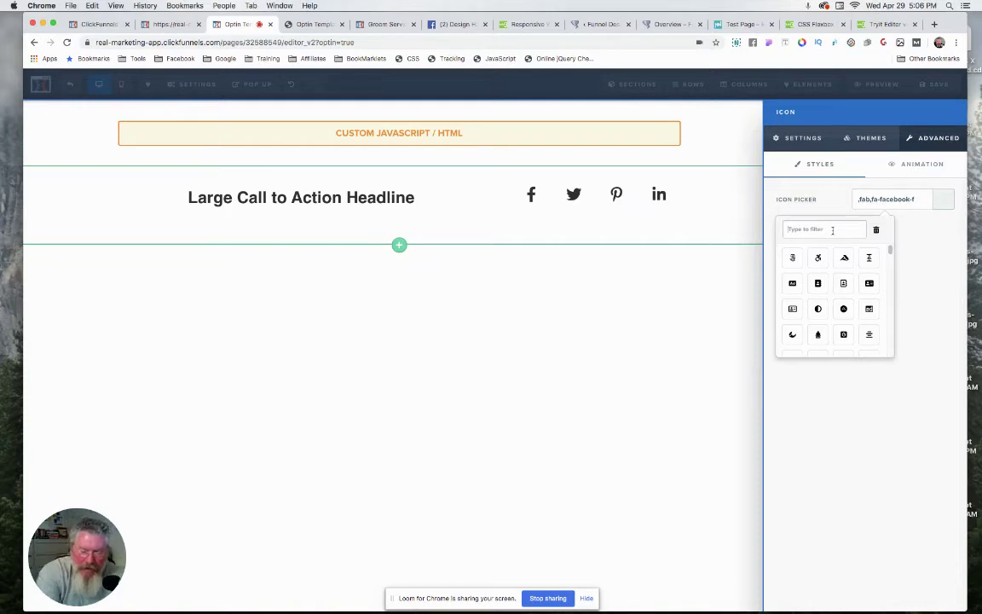
type("faceboo")
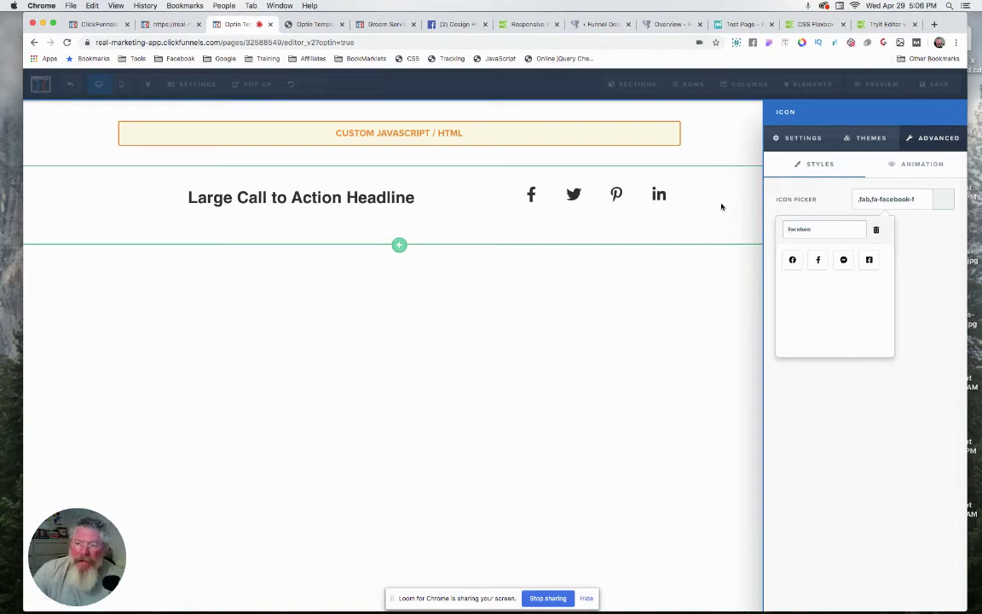
left_click(456, 256)
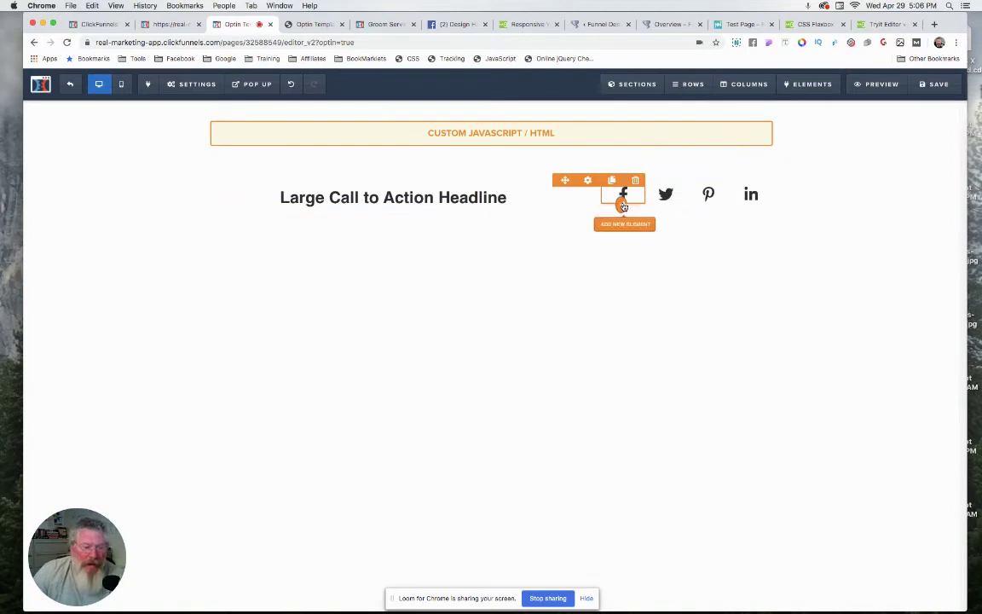
Find the Icon element among the content blocks that can be added below the Facebook icon, without adding it
left_click(623, 206)
scroll(851, 286, "down", 10)
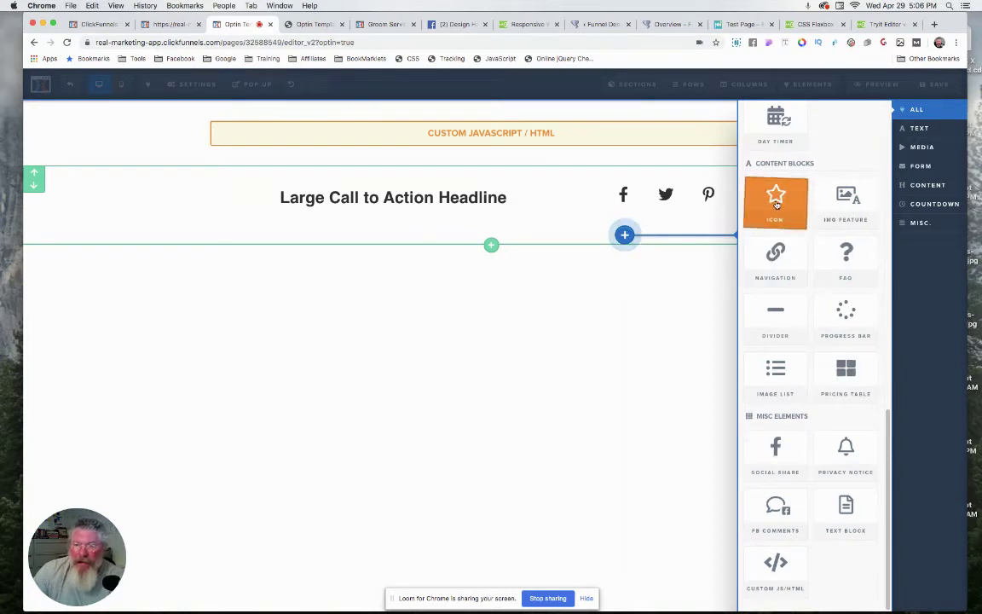
left_click(575, 345)
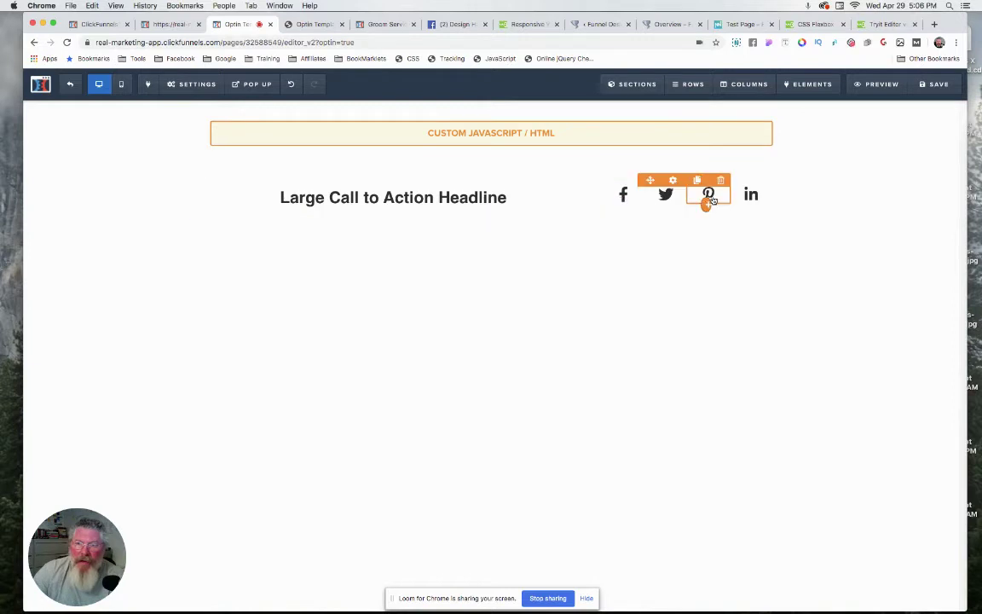
Look up the CSS ID selector of the 2nd column that holds the social icons and highlight it
left_click(746, 86)
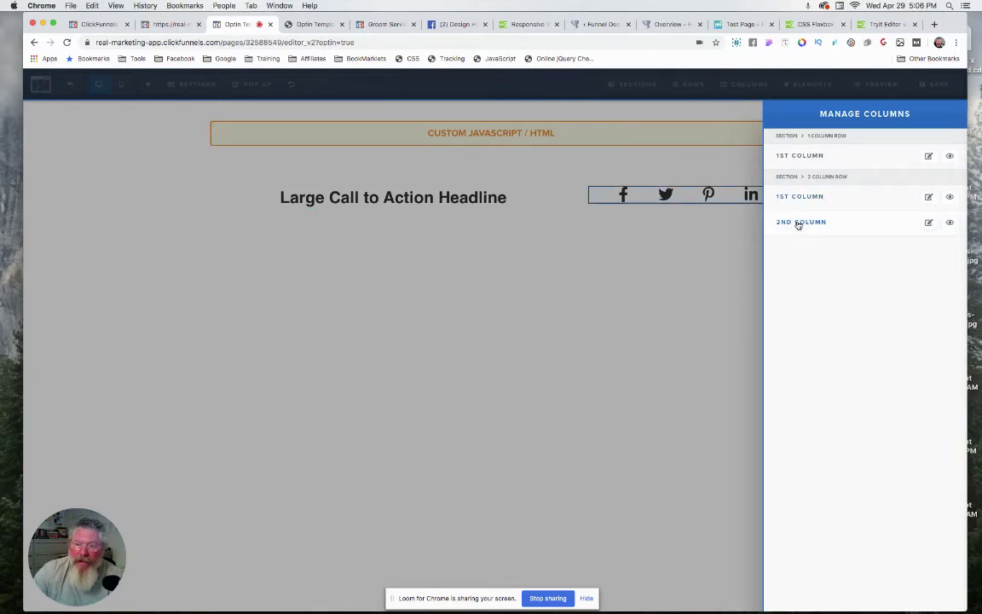
left_click(799, 222)
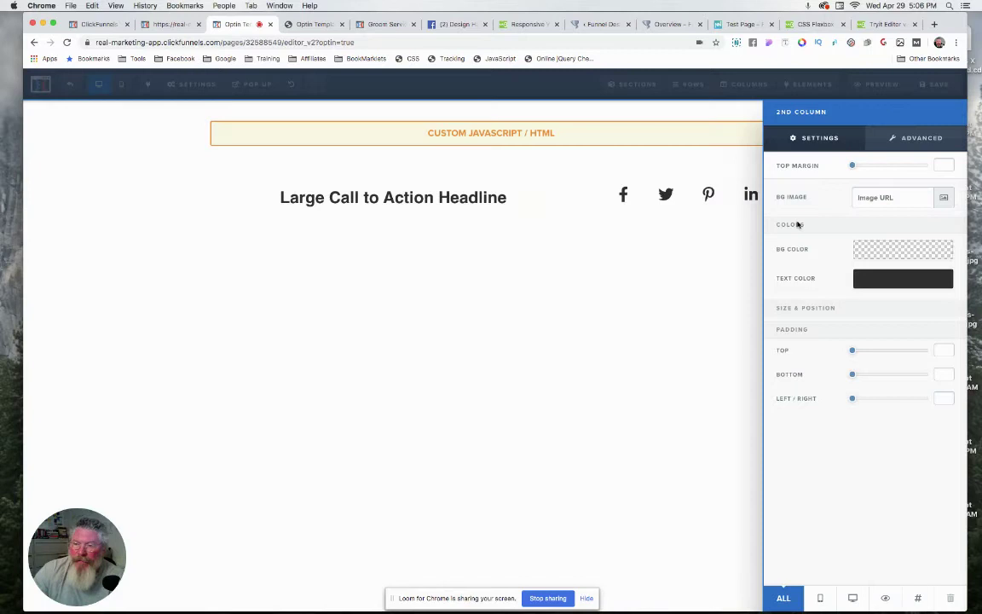
left_click(919, 601)
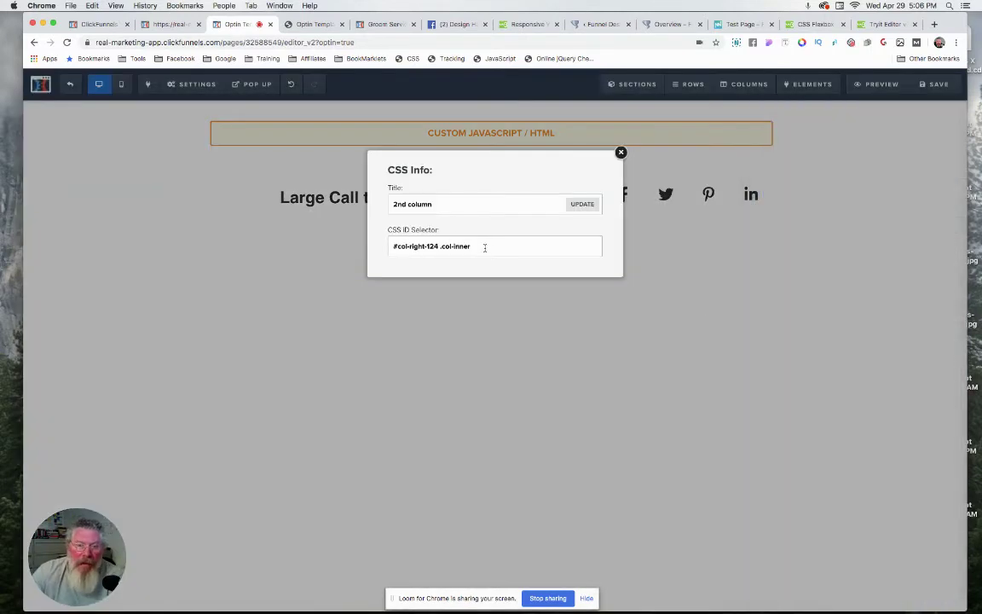
left_click_drag(420, 245, 394, 246)
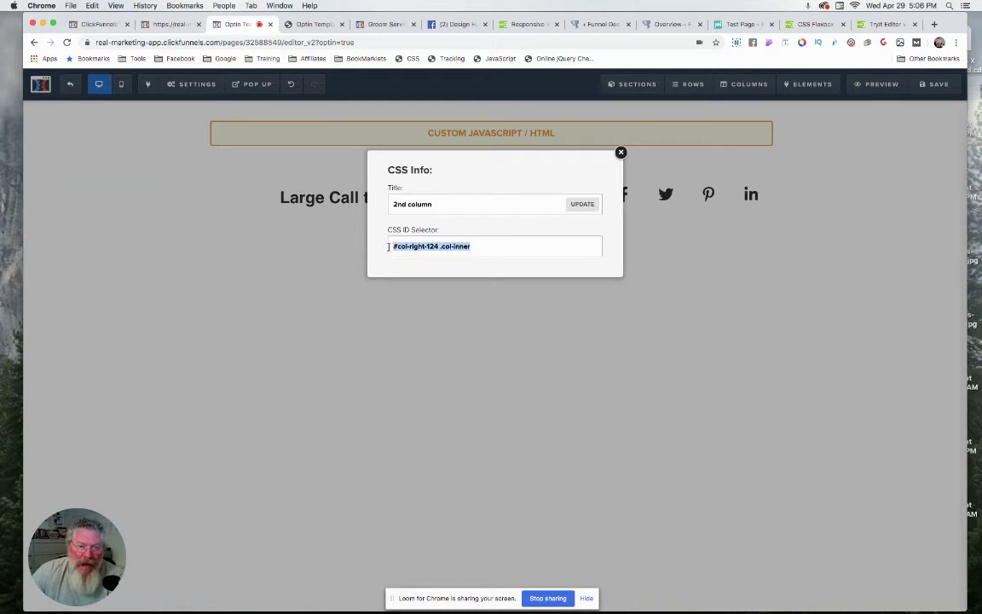
left_click(313, 300)
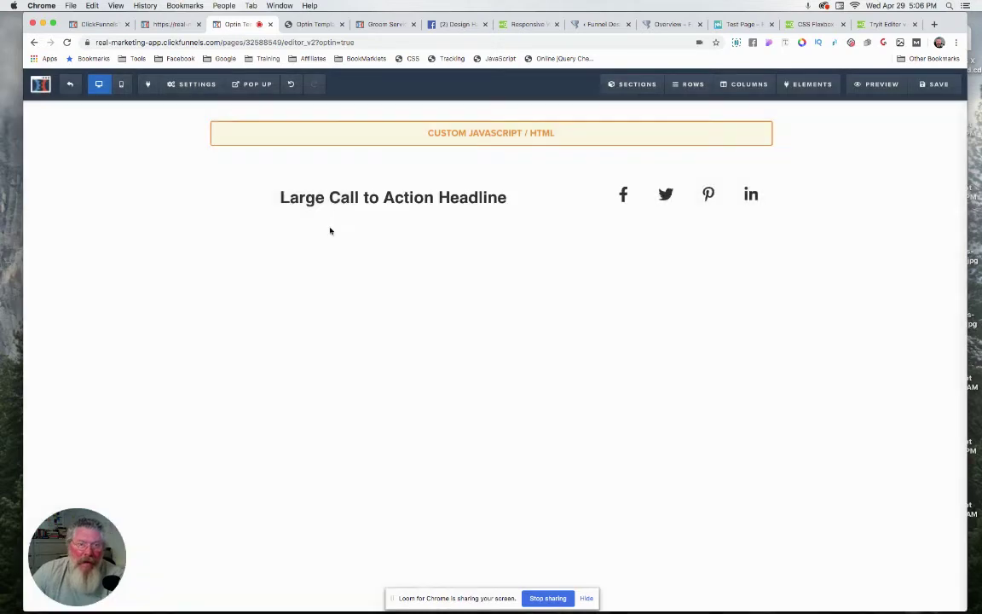
Reopen the custom CSS and examine the first rule, highlighting its #col-right-124 .col-inner selector and closing brace
left_click(410, 58)
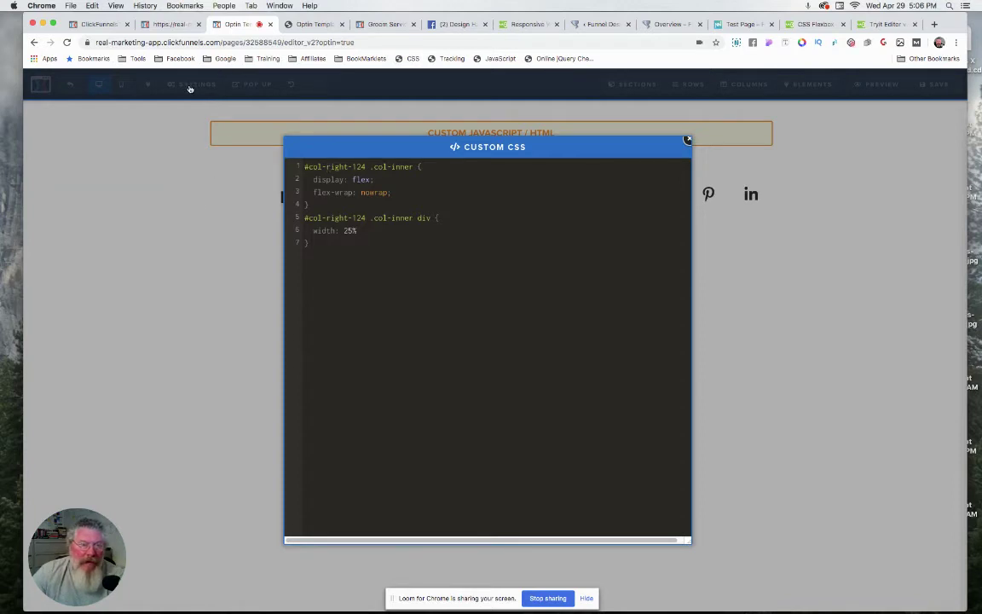
left_click(190, 89)
left_click(196, 168)
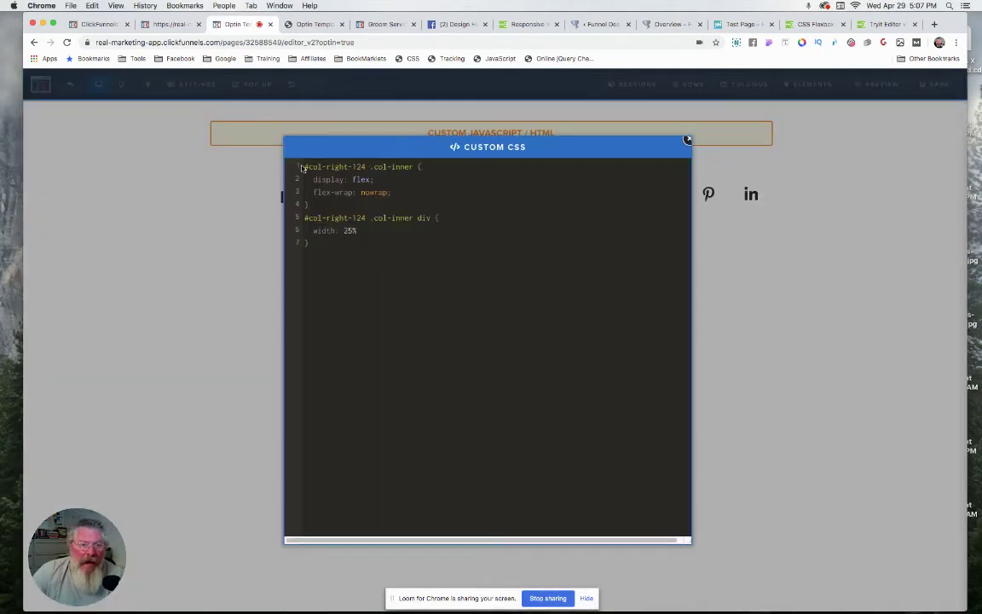
key("shift+alt+Right")
key("shift+alt+Right")
key("shift+alt+Right")
key("shift+alt+Right")
key("shift+alt+Right")
key("shift+alt+Right")
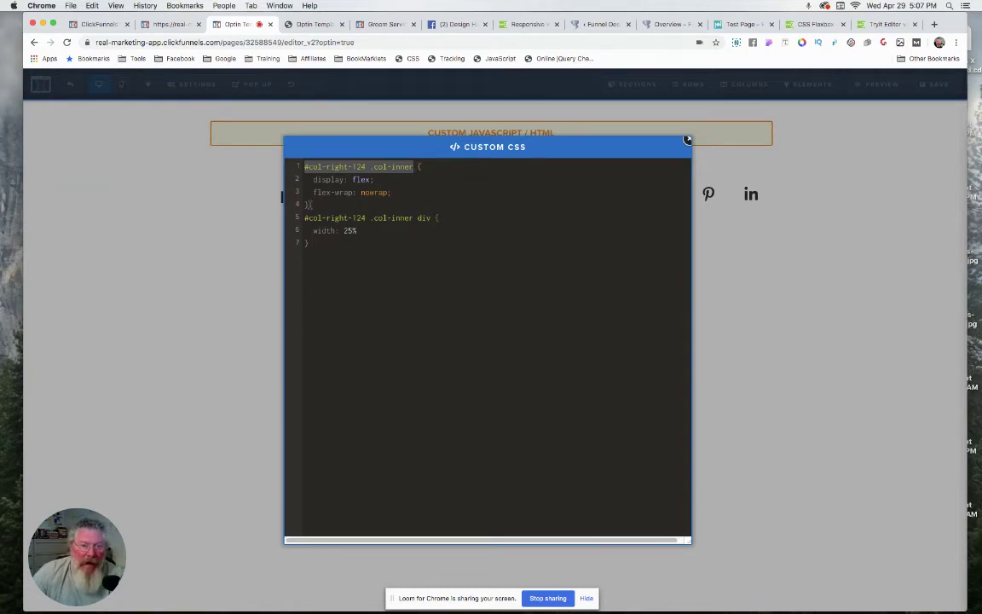
left_click(282, 199)
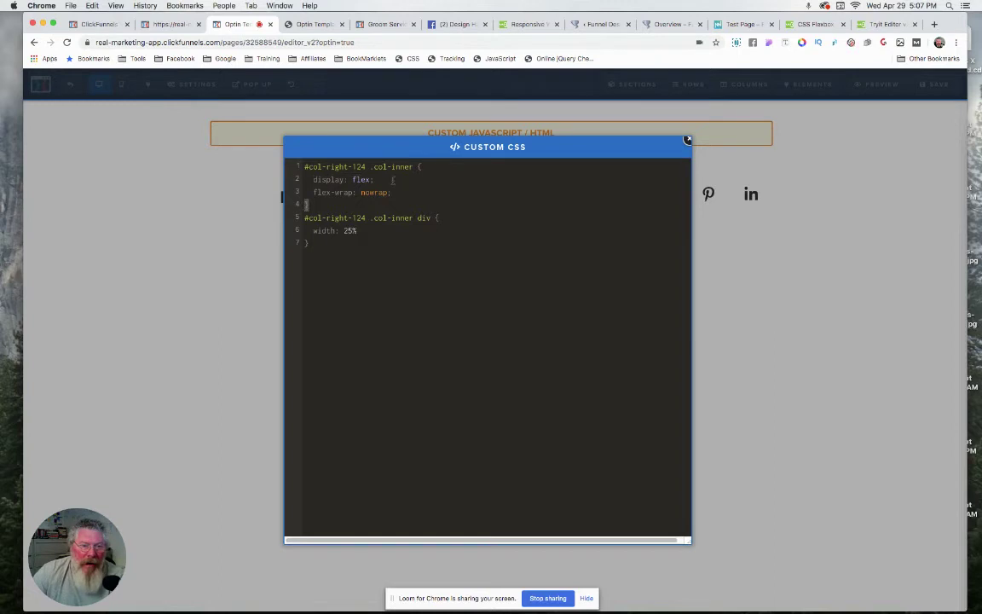
left_click(328, 180)
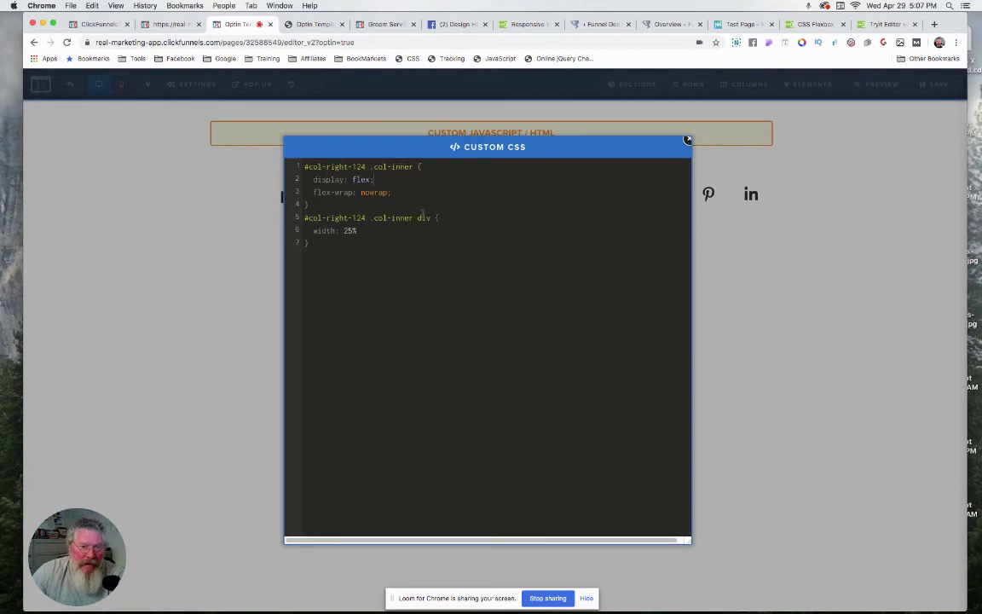
Highlight the #col-right-124 .col-inner part of the div width rule's selector and close the custom CSS
left_click_drag(413, 218, 355, 219)
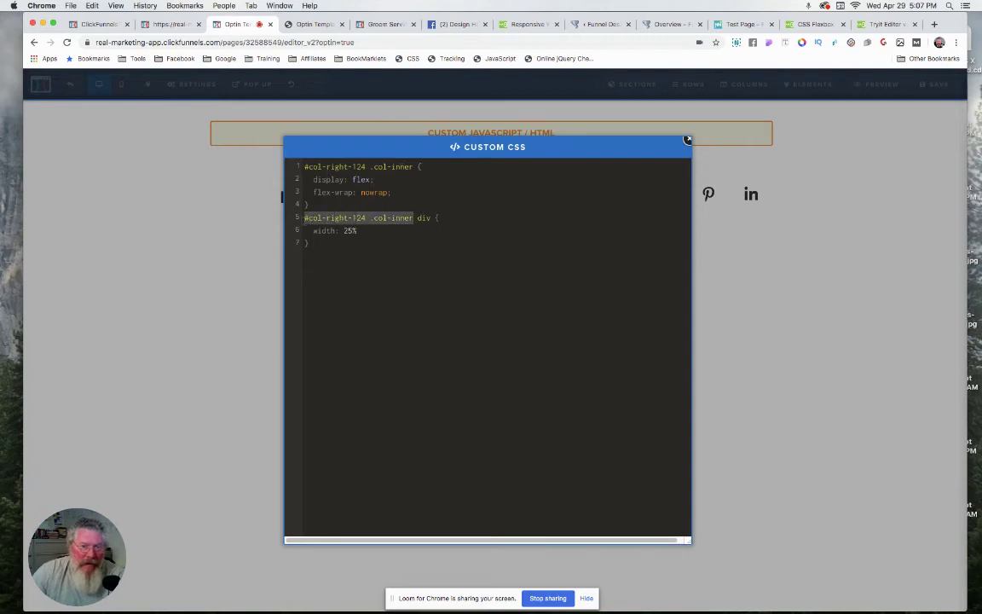
left_click(391, 242)
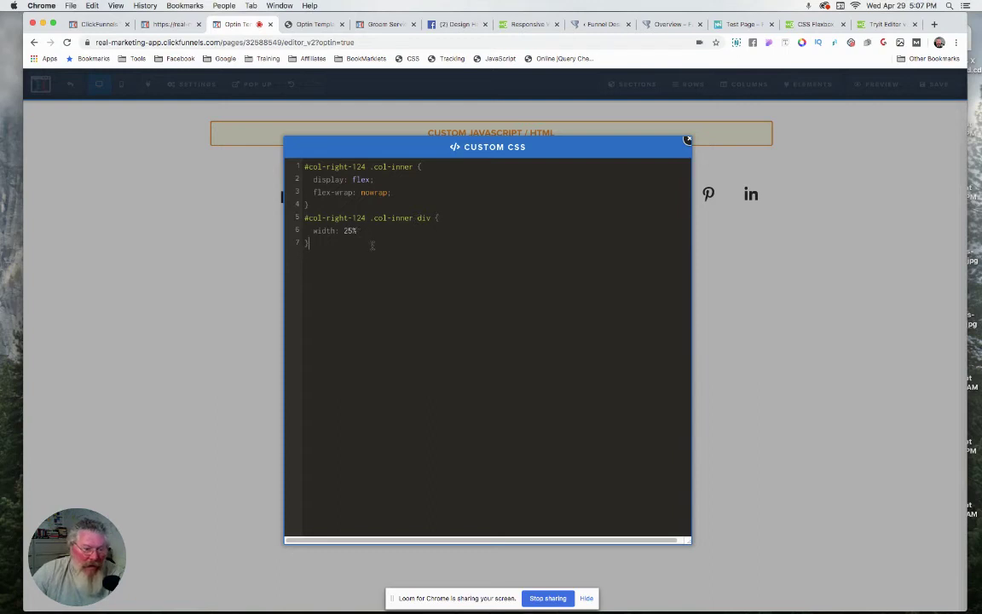
left_click(712, 199)
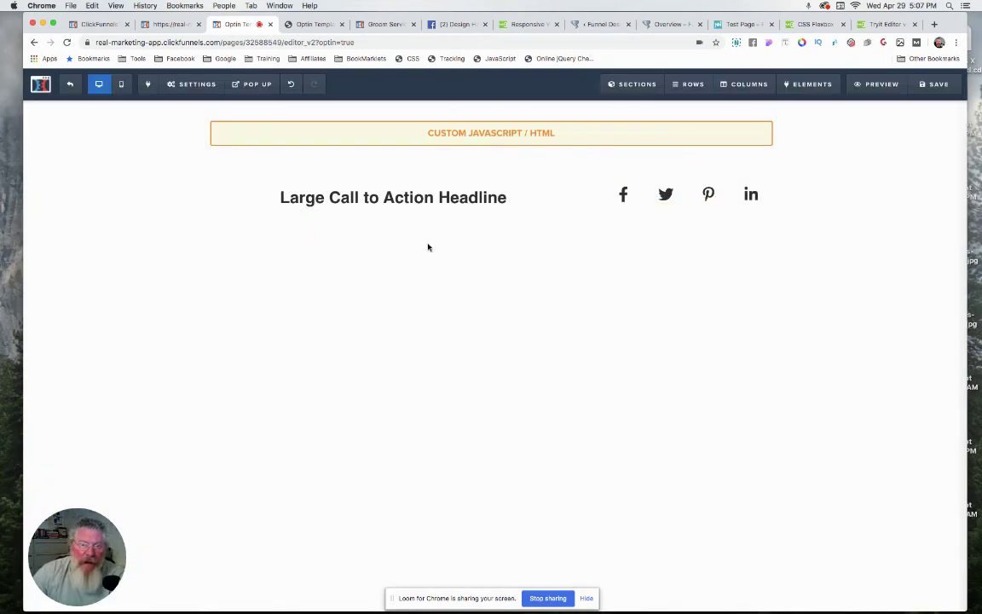
Highlight both column rules in the custom CSS, from the first selector to the last brace, and close it
left_click(682, 212)
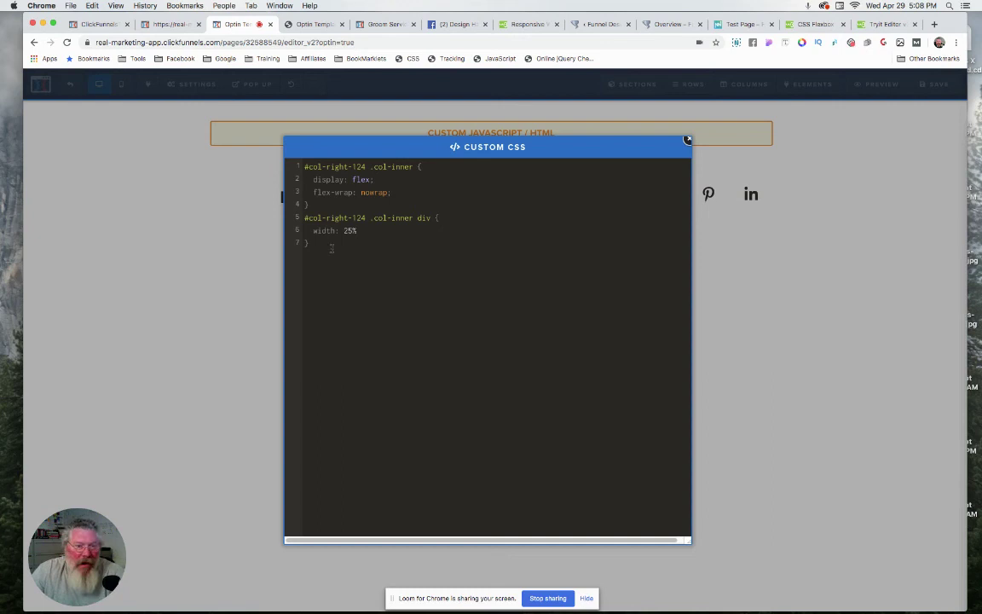
left_click_drag(312, 244, 305, 166)
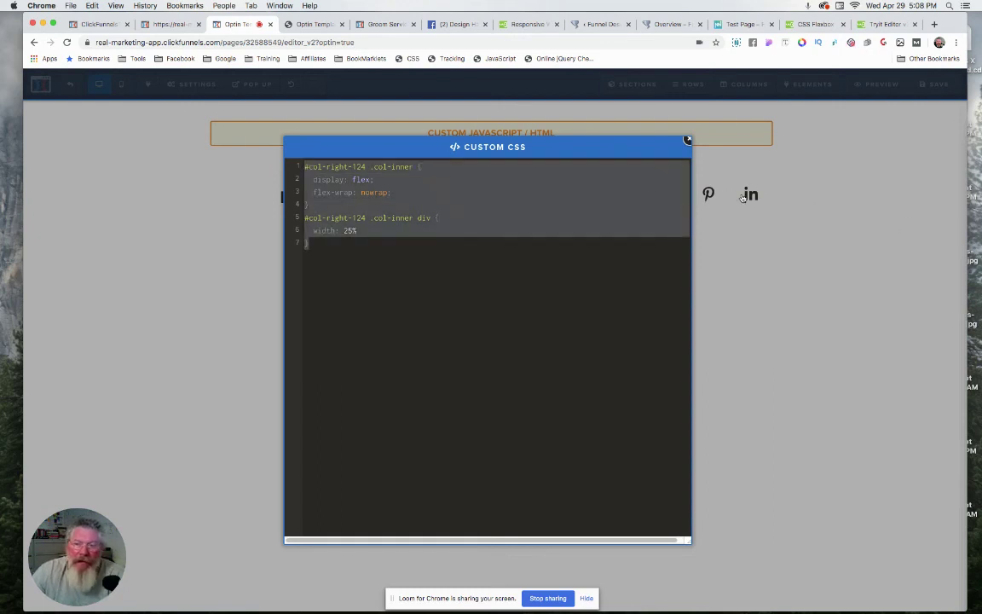
left_click(688, 138)
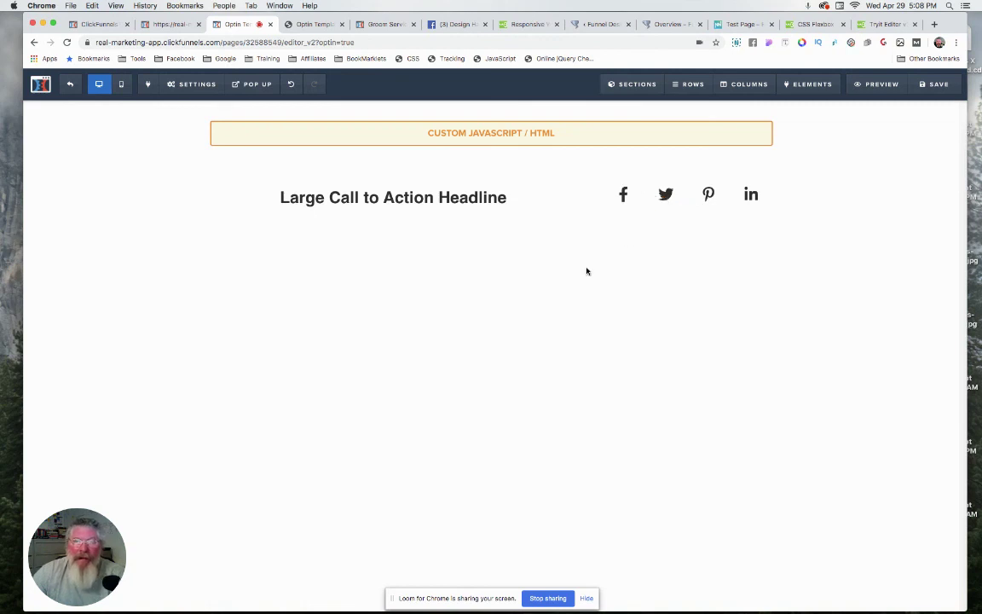
Bring up the page's custom CSS to review the 25% div width
left_click(406, 59)
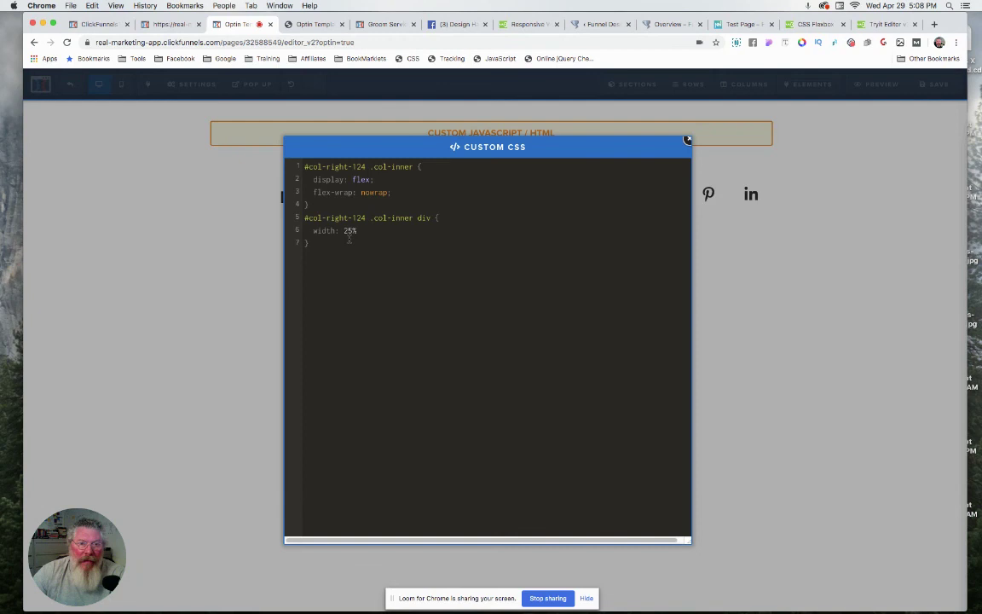